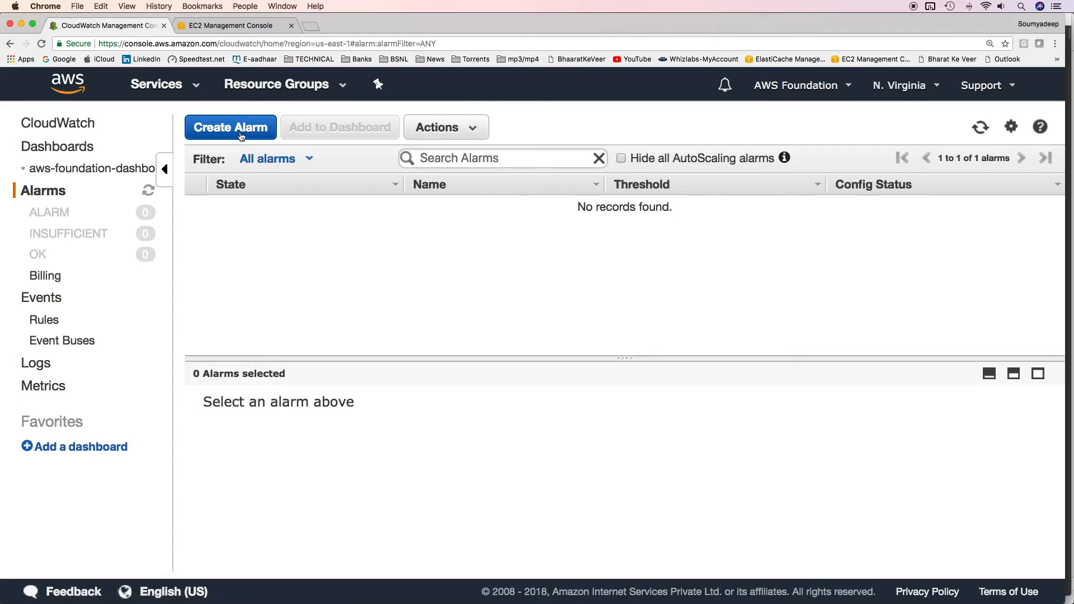
Start a new alarm on the EC2 per-instance CPUUtilization metric of instance i-06927da8c177ca888 (CWEC2-1) and proceed to its definition.
scroll(512, 324, "down", 2)
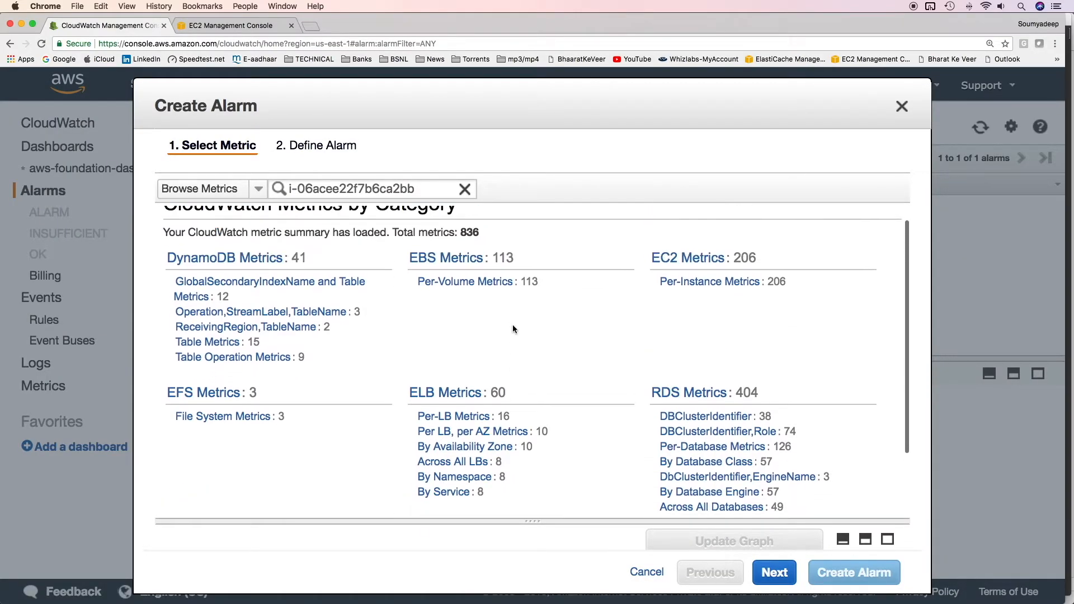
scroll(512, 325, "up", 1)
scroll(570, 353, "down", 3)
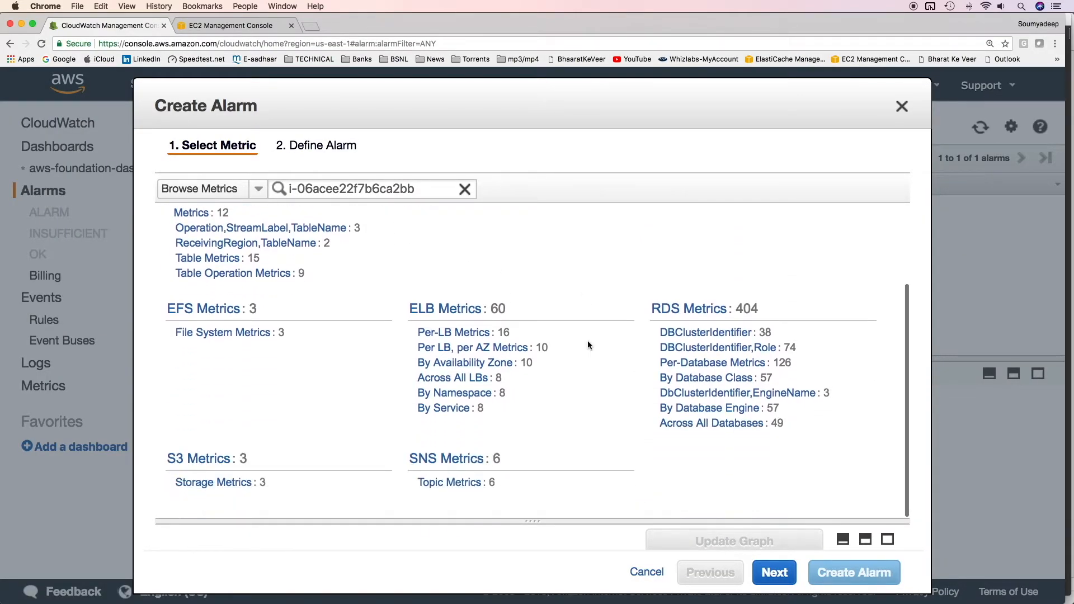
scroll(588, 344, "up", 3)
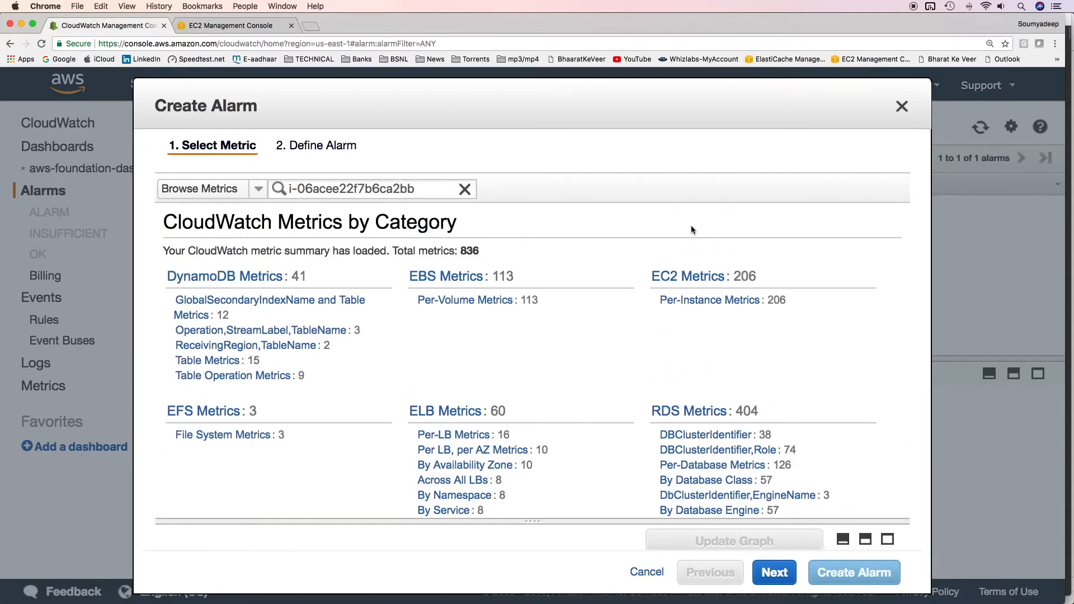
scroll(781, 326, "down", 1)
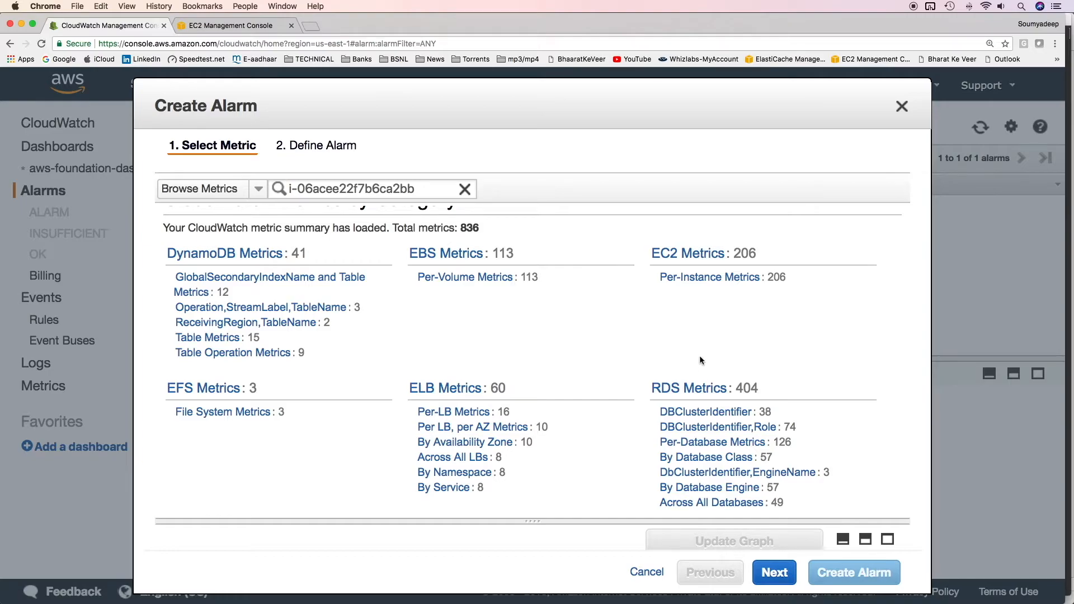
left_click(717, 279)
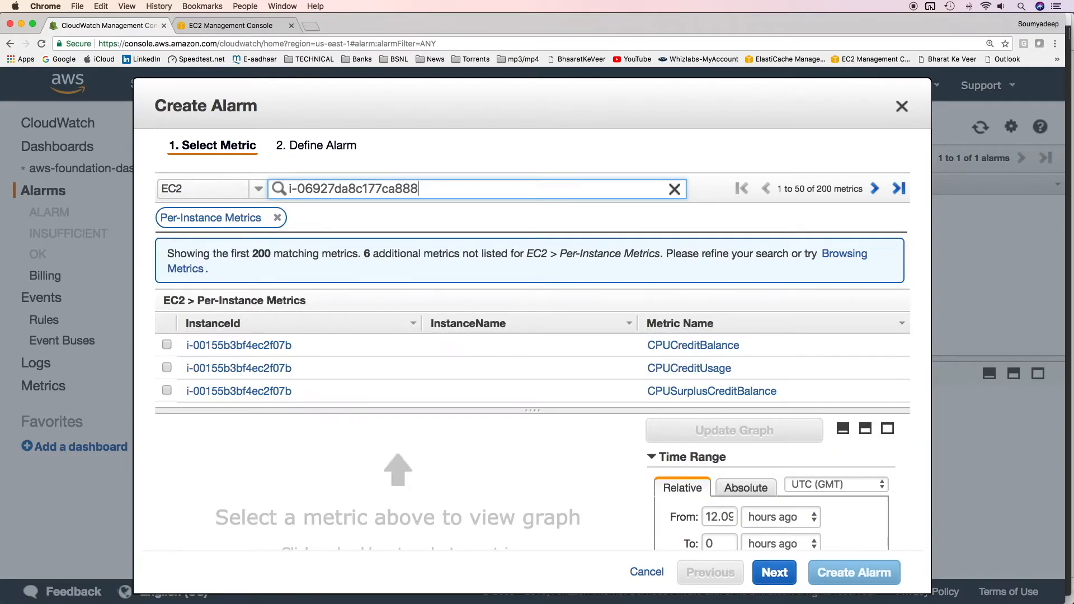
key("Return")
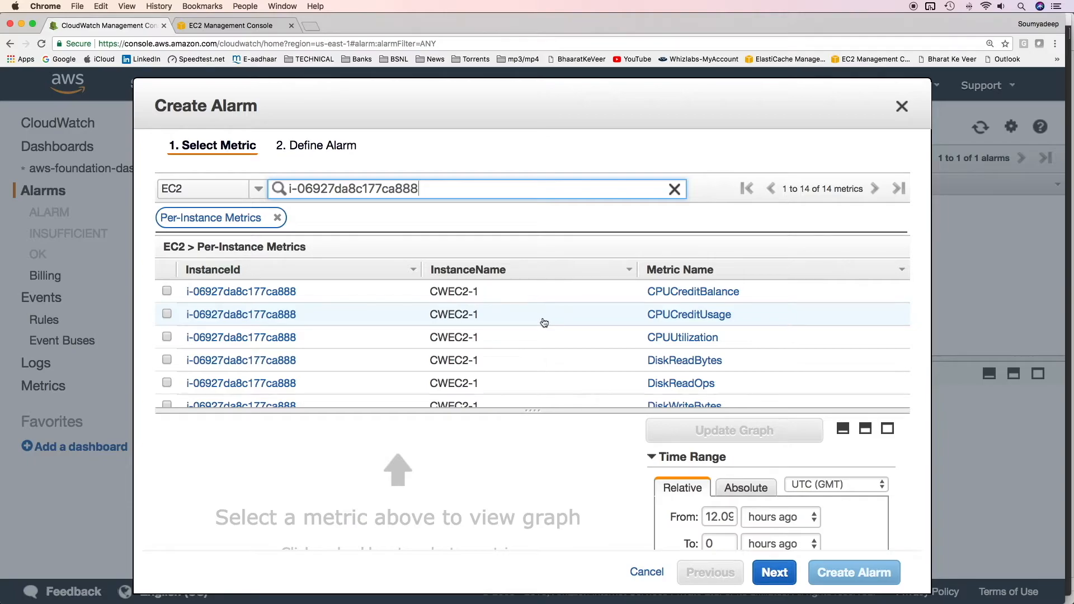
left_click(167, 337)
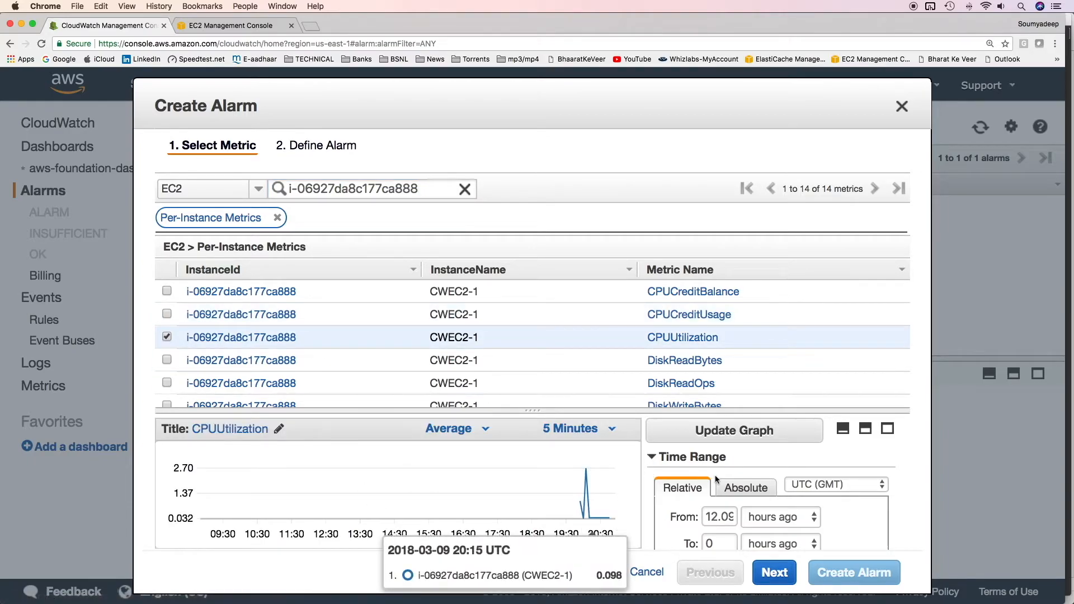
left_click(780, 575)
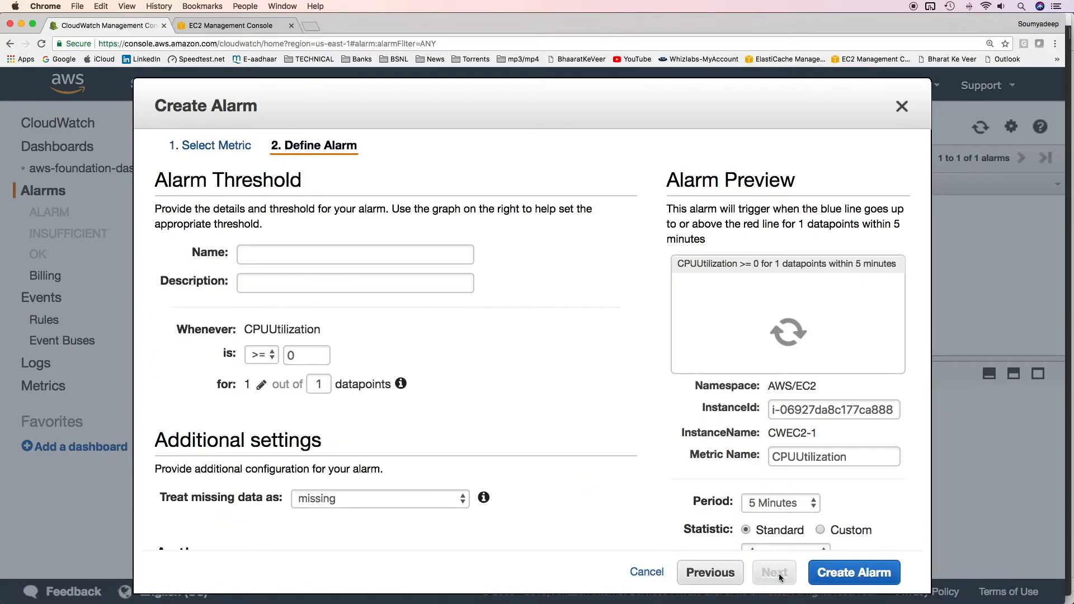
Name the alarm aws-foundation-cpu-alarm and set its threshold to CPUUtilization >= 70.
left_click(333, 255)
type("aws-foundation-cpu-alarm")
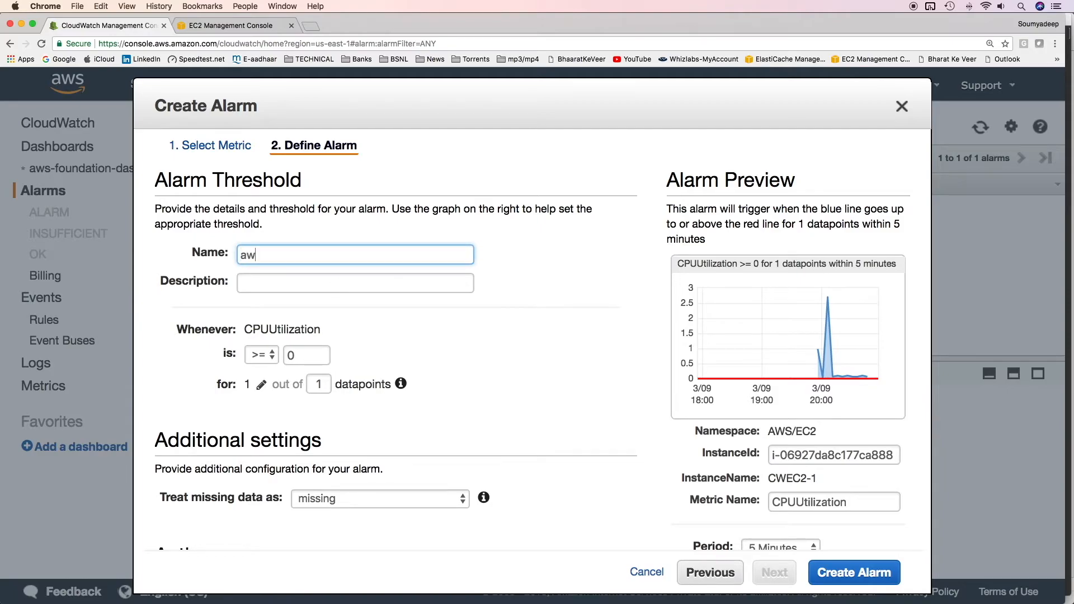
key("Tab")
type("70")
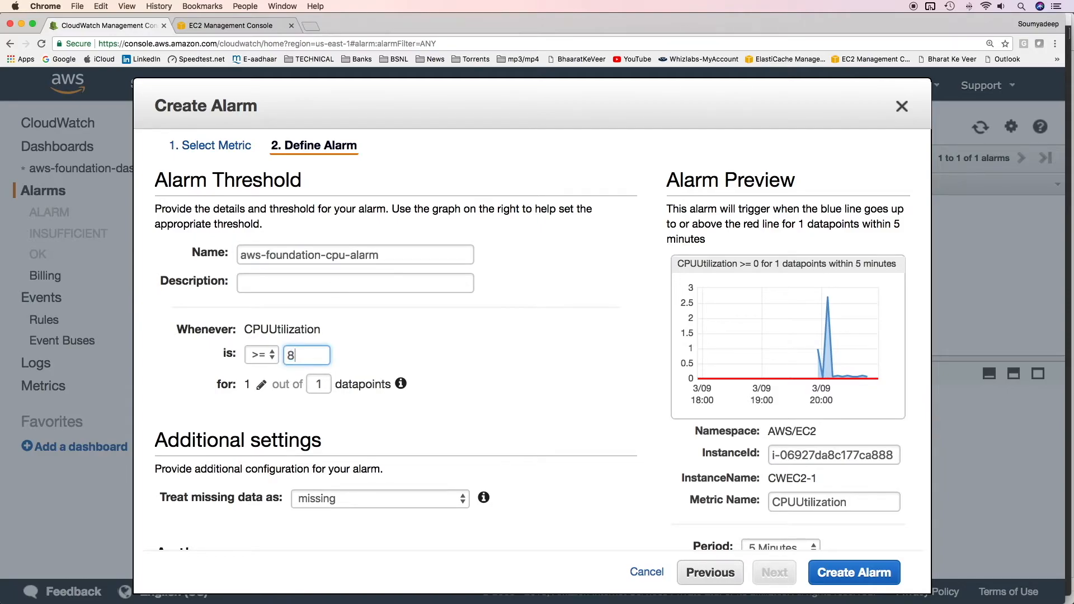
key("Tab")
key("Tab")
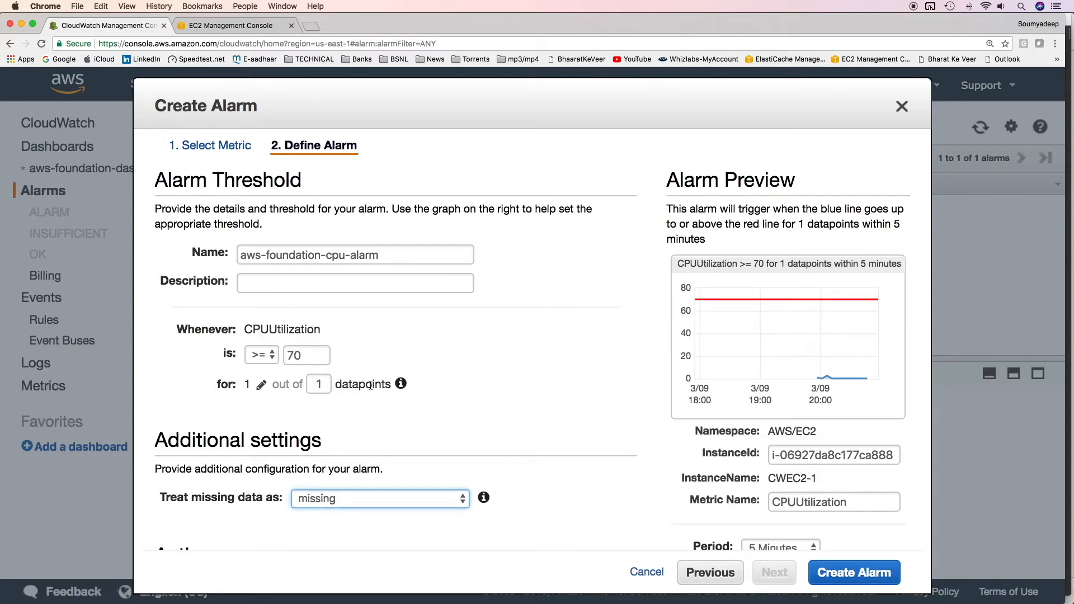
Set the alarm's evaluation period to 1 Minute.
scroll(418, 381, "down", 2)
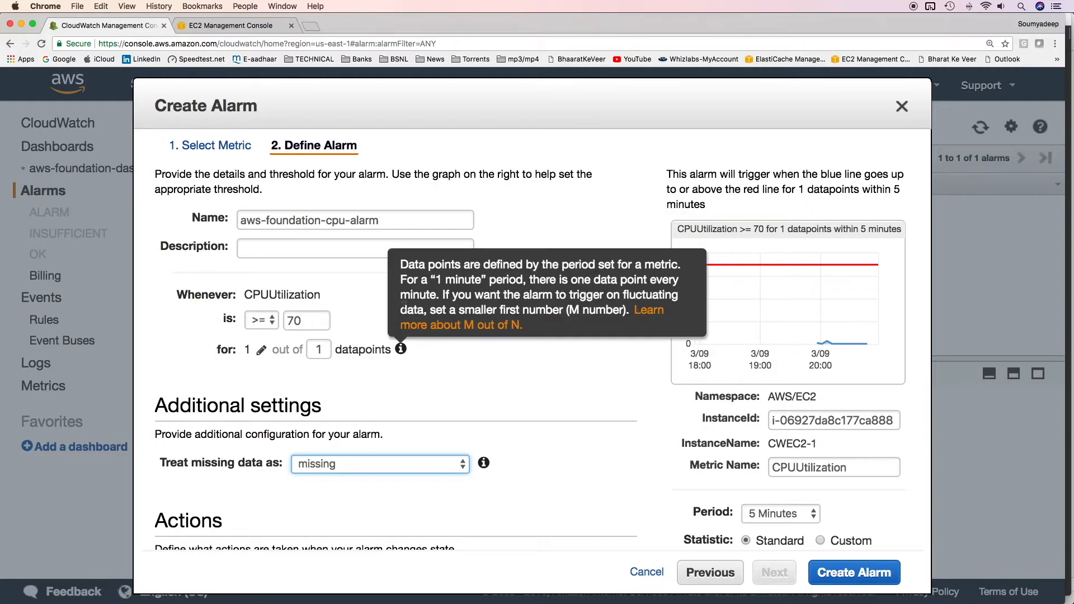
scroll(734, 459, "down", 4)
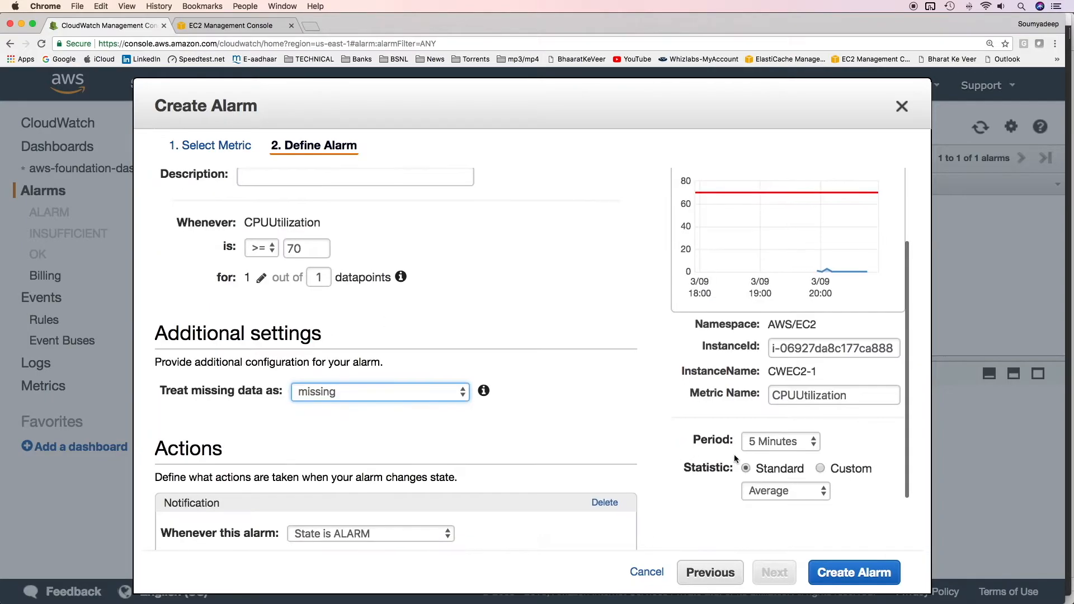
left_click(796, 443)
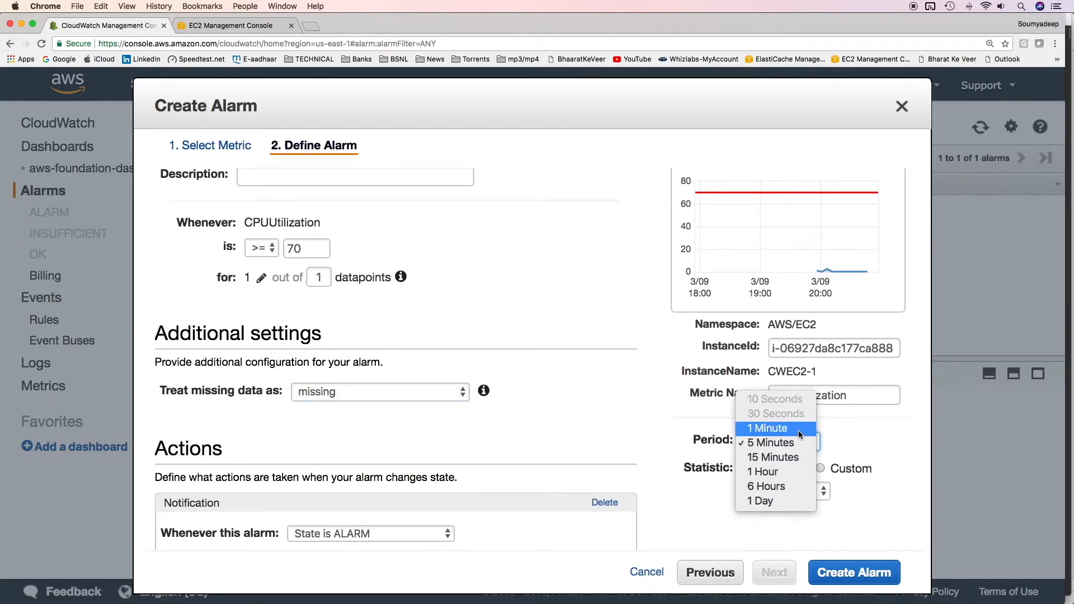
left_click(800, 429)
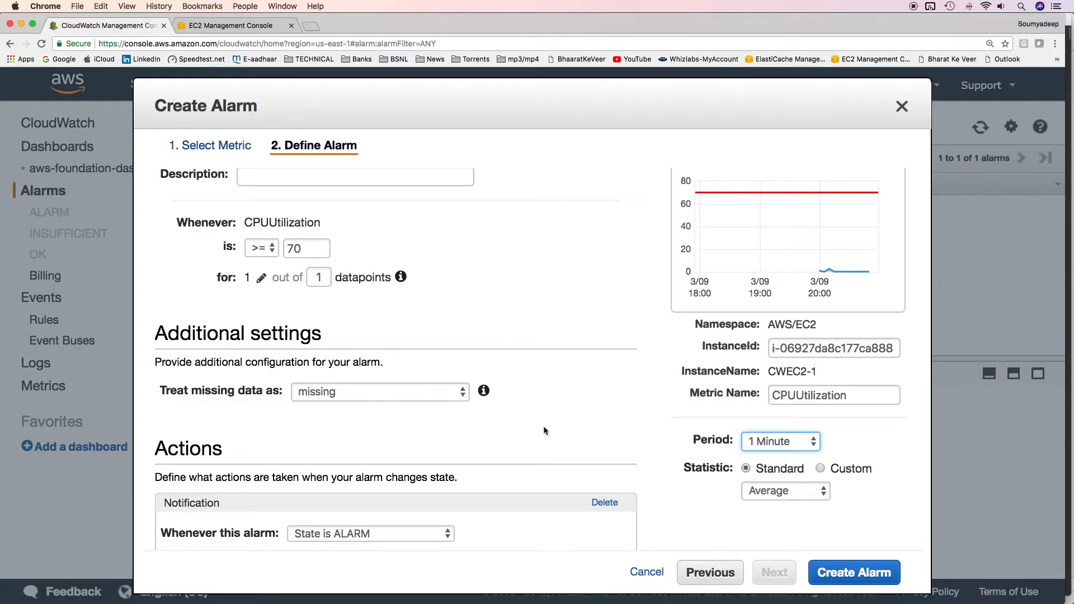
Set the alarm notification for the ALARM state to go to sns-topic and check its email list.
scroll(400, 431, "down", 3)
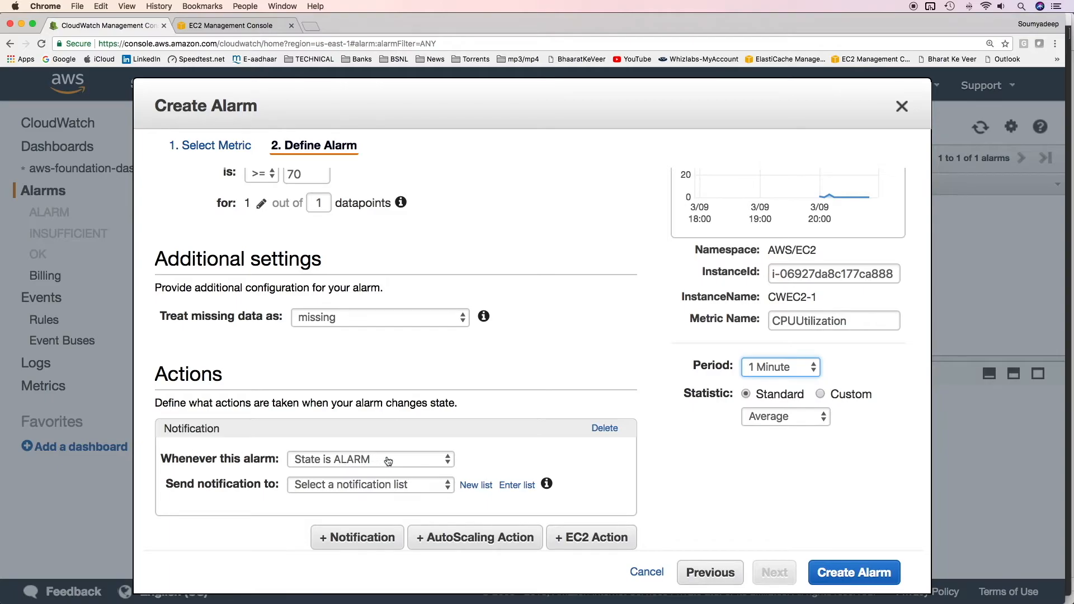
left_click(383, 487)
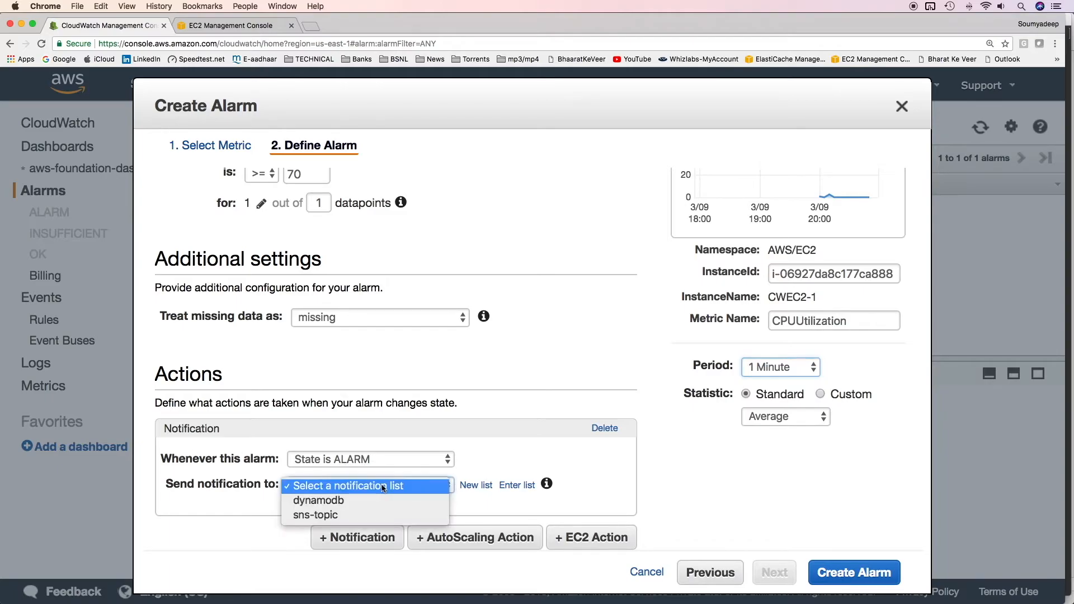
left_click(375, 515)
scroll(453, 504, "down", 1)
left_click_drag(446, 477, 305, 473)
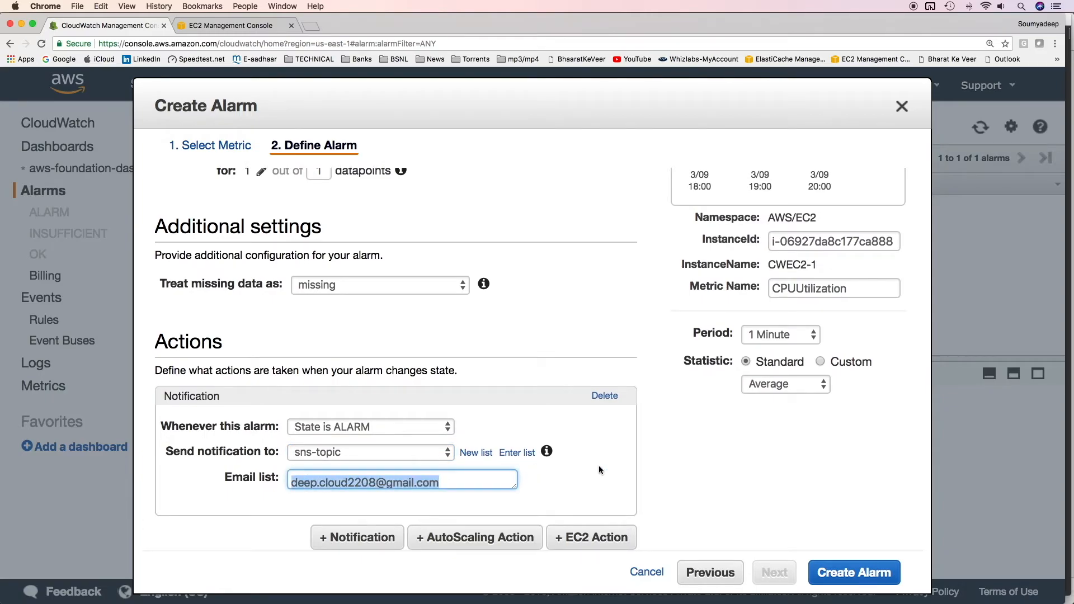
Add an EC2 action that terminates the instance in the ALARM state, and create the alarm.
left_click(594, 536)
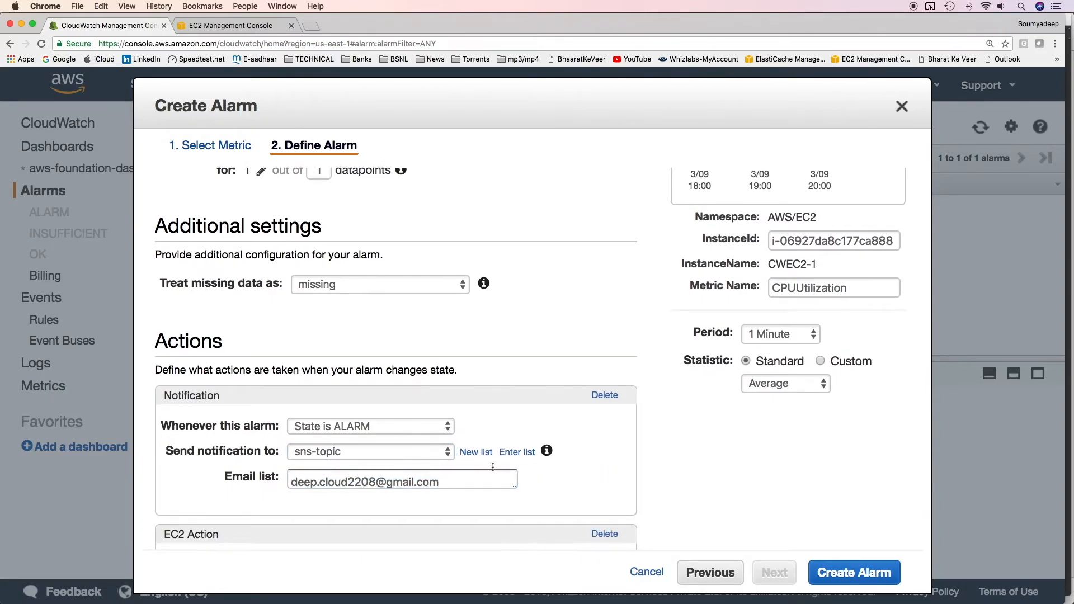
scroll(463, 456, "down", 3)
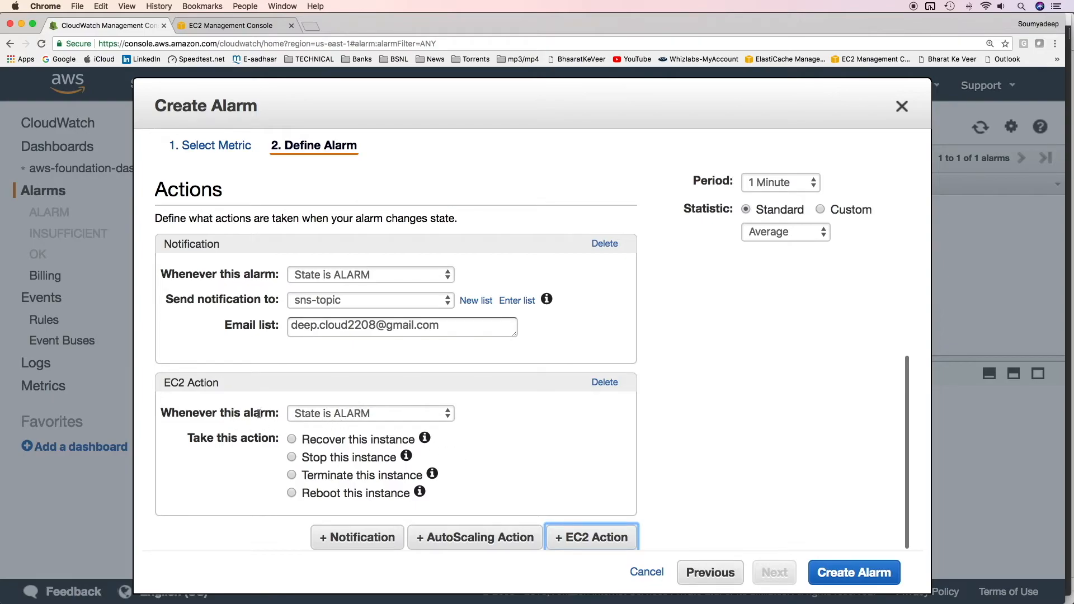
left_click(291, 475)
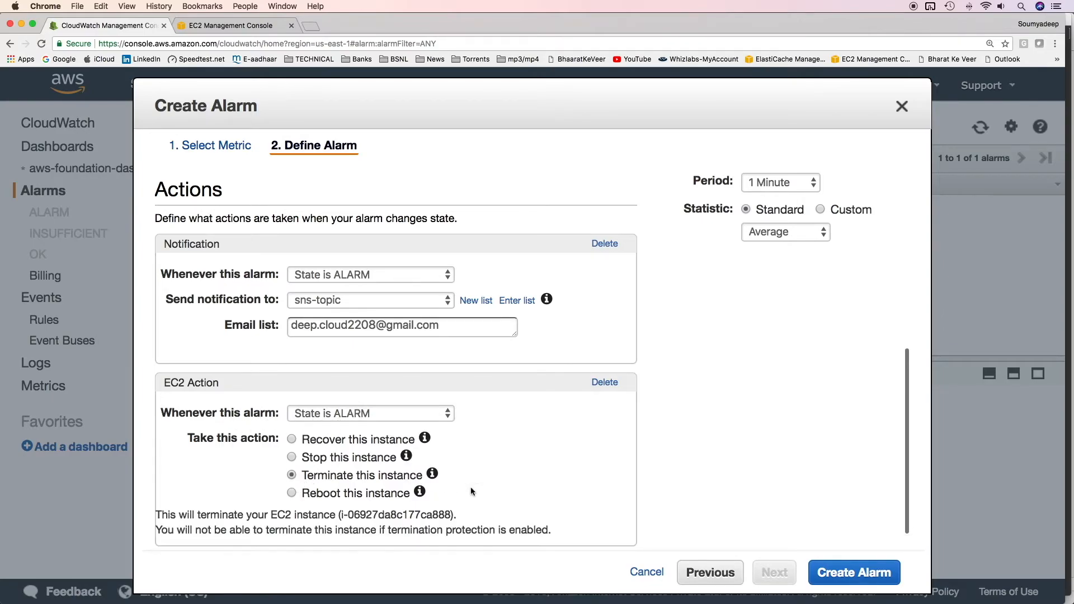
scroll(552, 474, "down", 1)
left_click(836, 576)
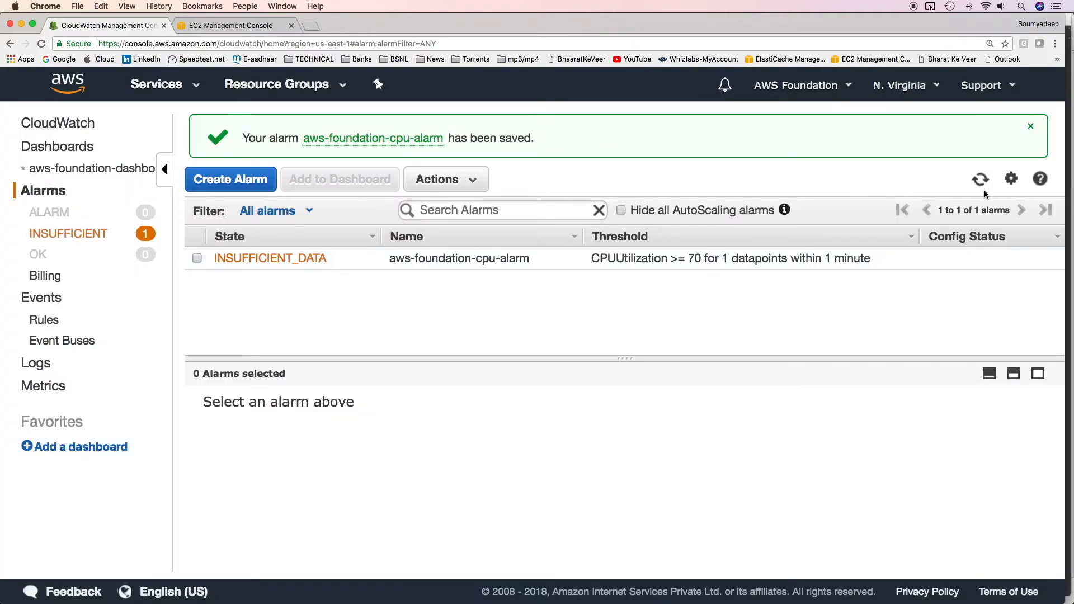
left_click(977, 177)
Switch to Terminal and install the stress package on the EC2 instance with sudo yum install -y stress.
key("super+Tab")
type("ss")
key("Return")
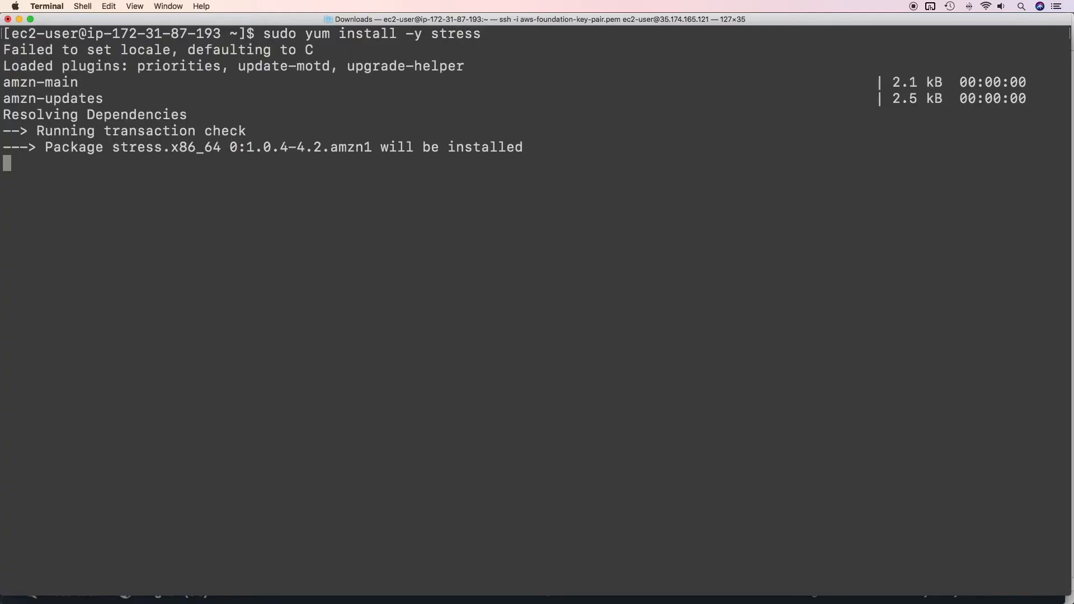
key("Return")
key("Return")
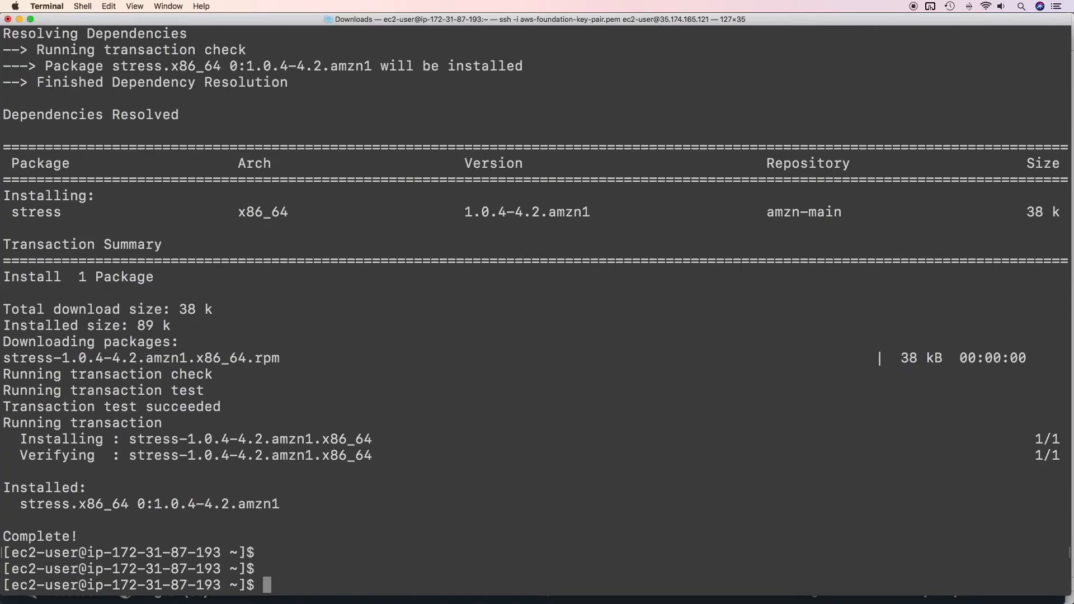
Generate CPU load on the instance by running stress --cpu 2.
type("stress --cpu ")
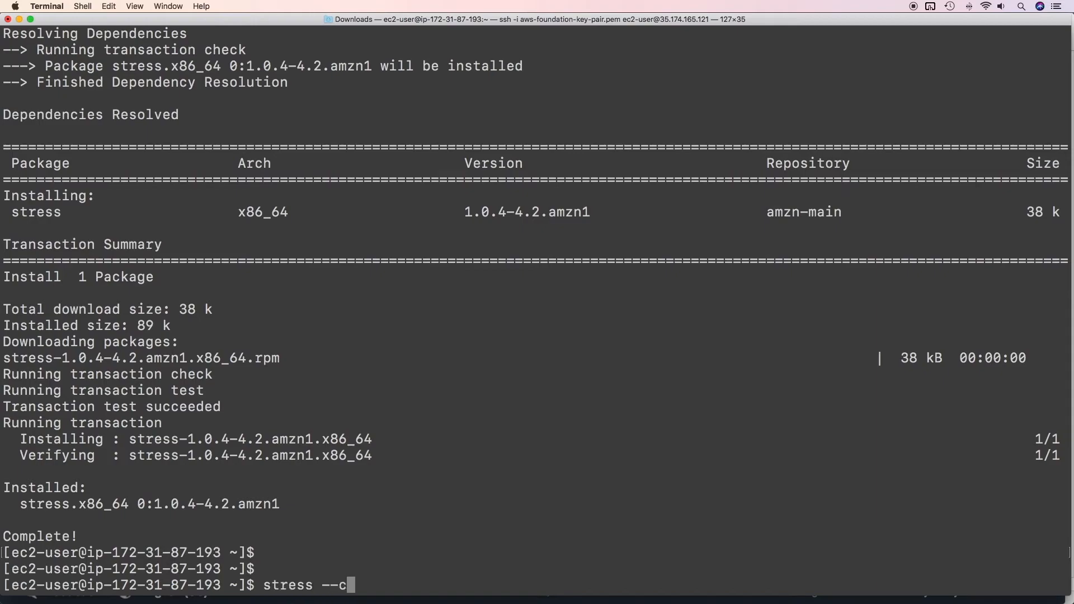
type("2")
key("Return")
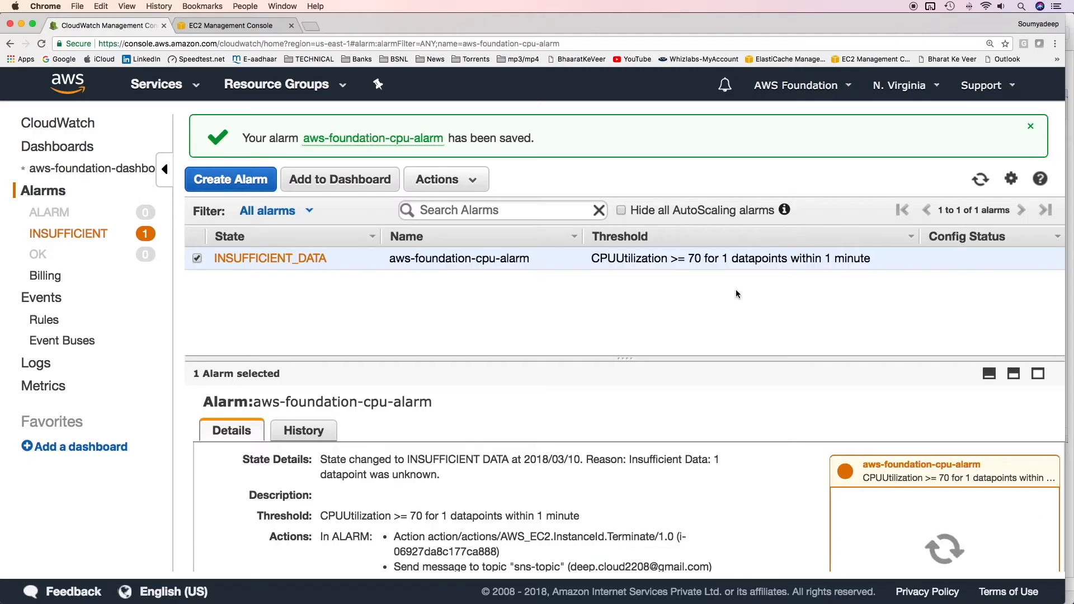
Switch to Chrome, refresh the CloudWatch alarm list, and check the state of instance CWEC2-1 in the EC2 console.
left_click(980, 179)
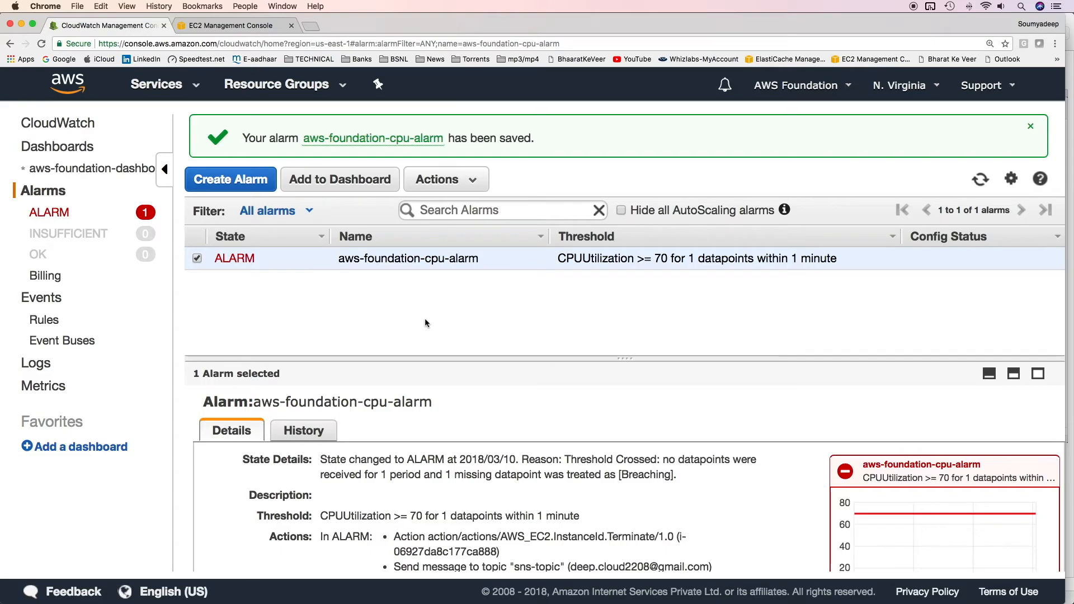
key("ctrl+Tab")
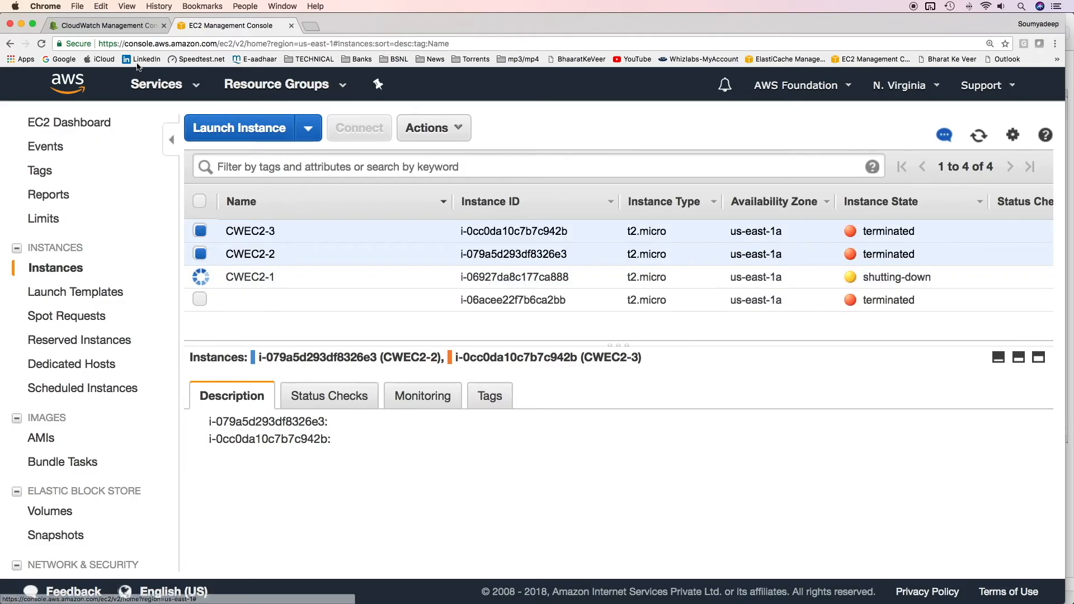
key("ctrl+Tab")
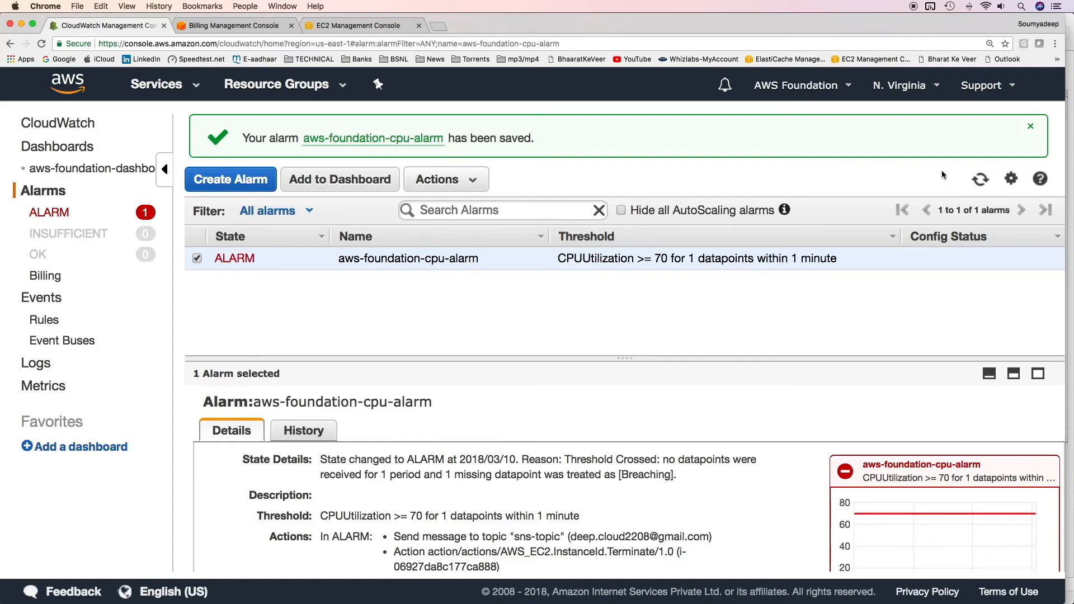
Close the existing billing console tab and open My Billing Dashboard from the account options in a new tab.
left_click(291, 26)
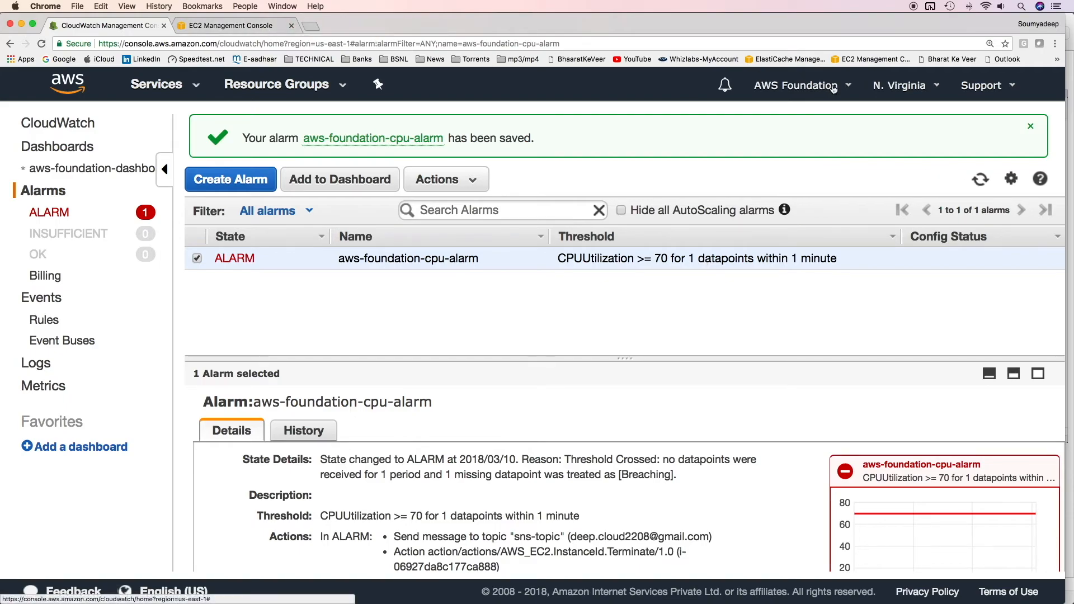
left_click(797, 86)
right_click(784, 176)
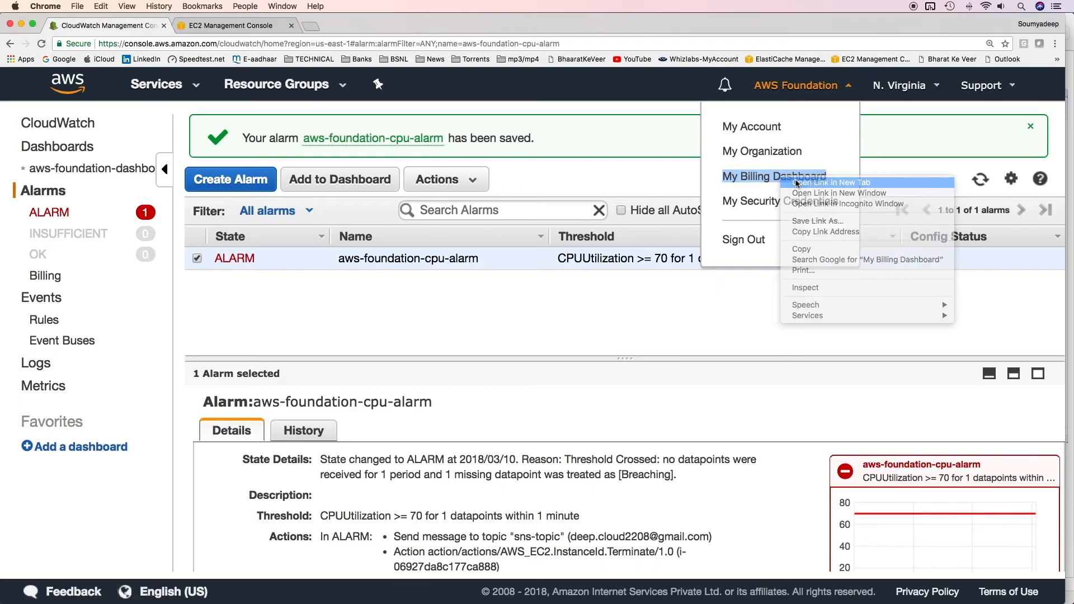
left_click(811, 182)
left_click(241, 26)
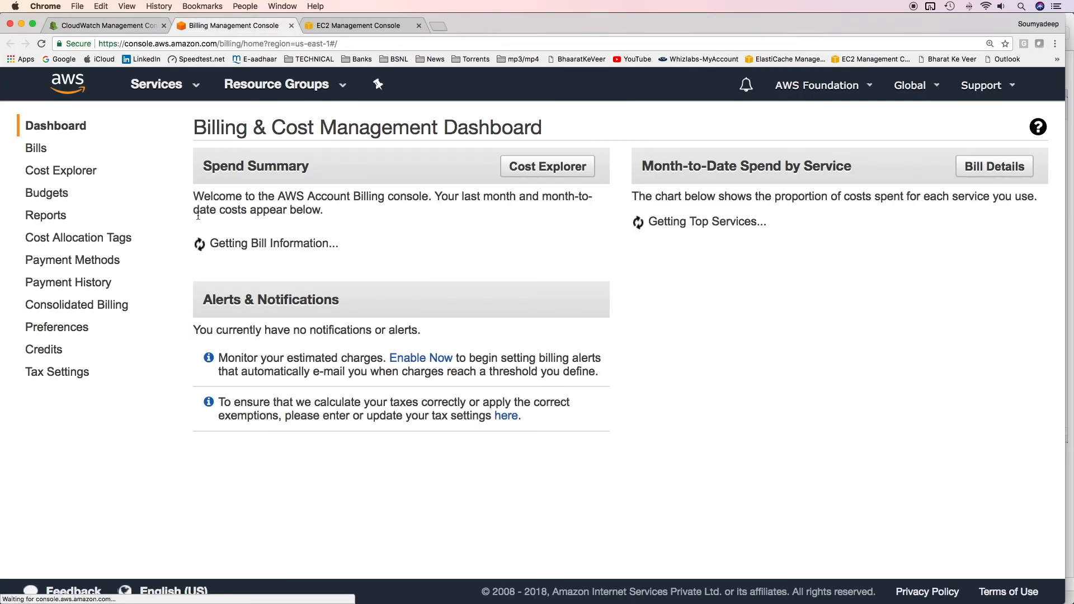
Enable Receive Billing Alerts in the billing preferences and save the preferences.
left_click(73, 329)
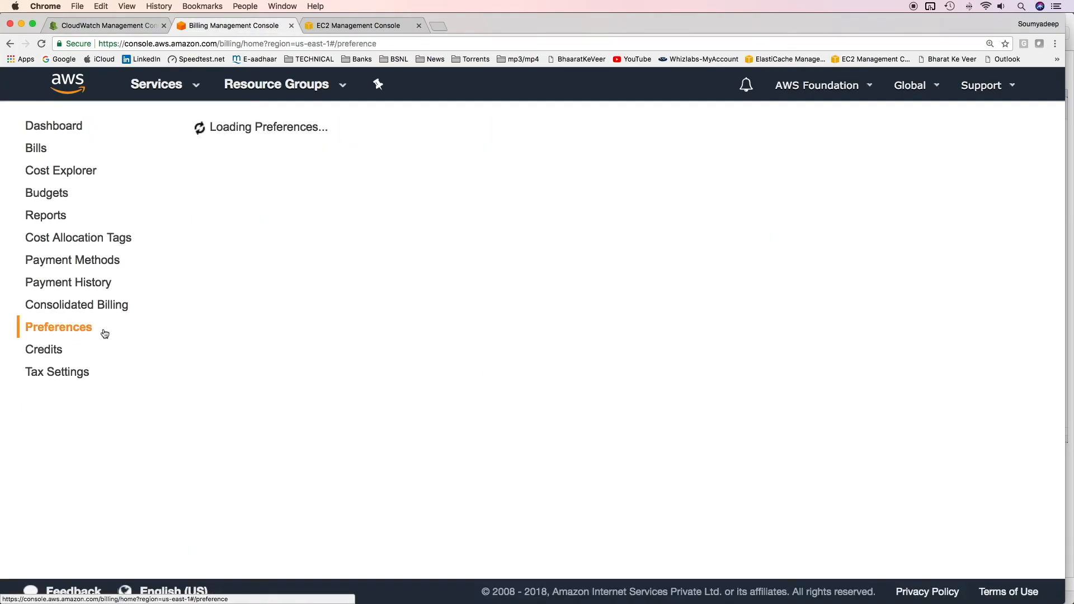
scroll(378, 330, "down", 3)
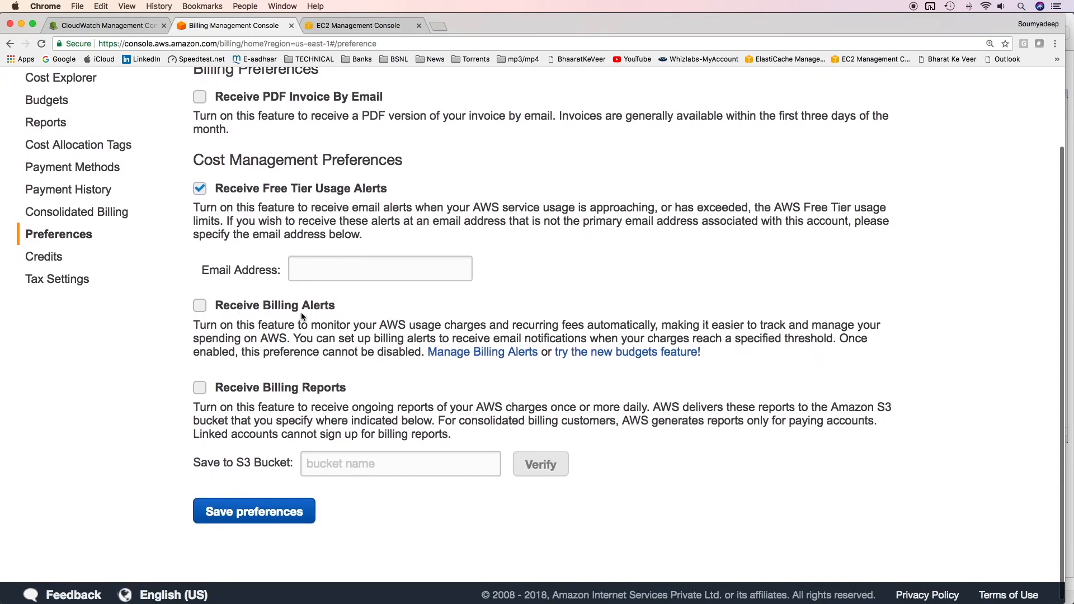
left_click(200, 305)
left_click(288, 513)
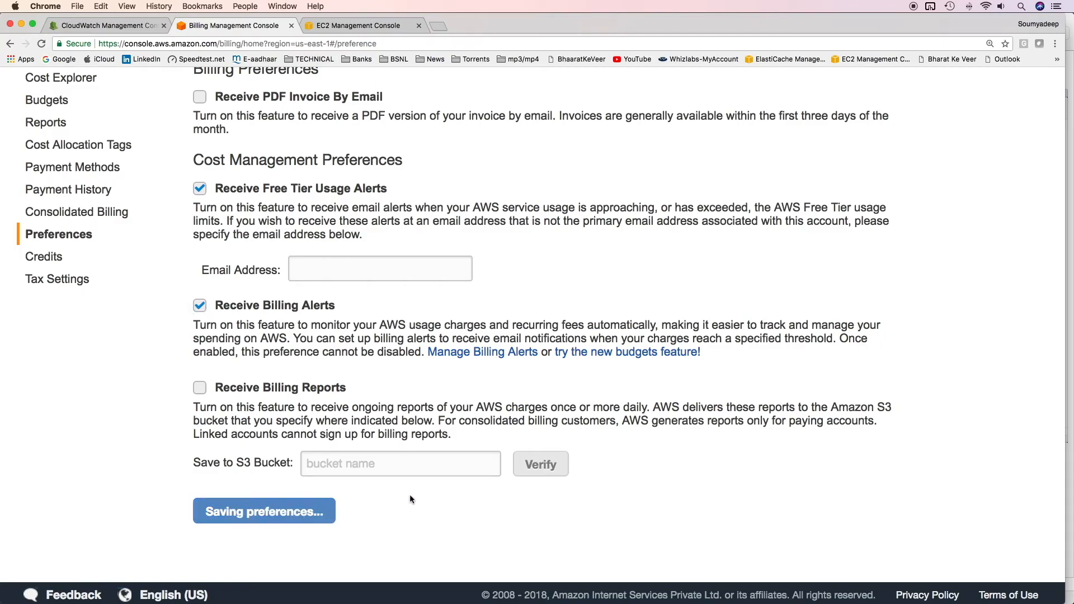
Start a new billing alarm in the CloudWatch console and set its monthly total charges threshold to 1000 USD.
scroll(480, 487, "up", 2)
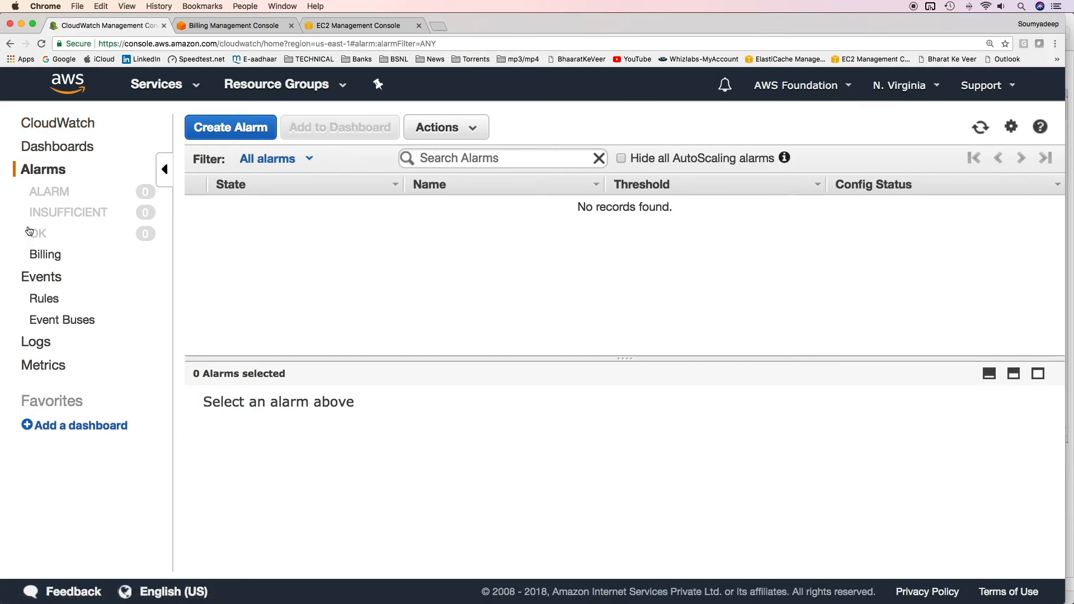
left_click(47, 256)
left_click(247, 289)
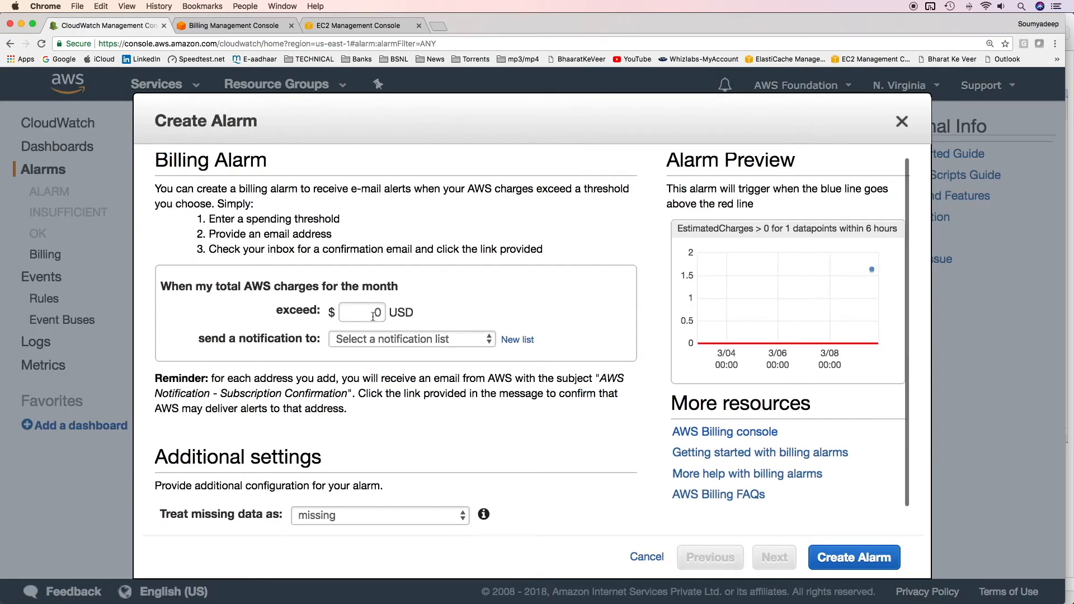
scroll(373, 317, "down", 1)
scroll(380, 311, "up", 1)
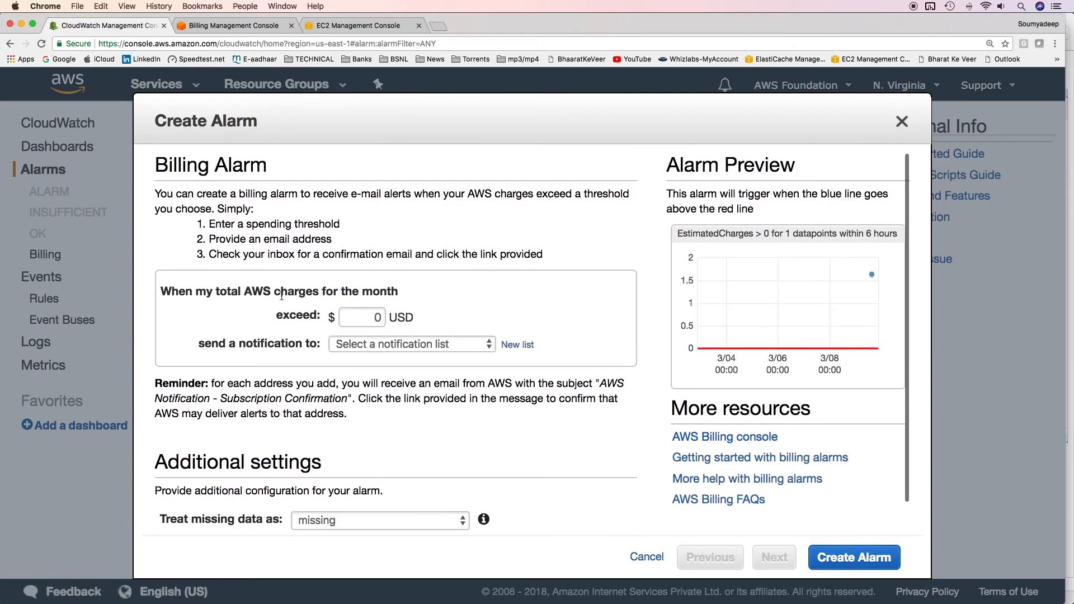
left_click(371, 320)
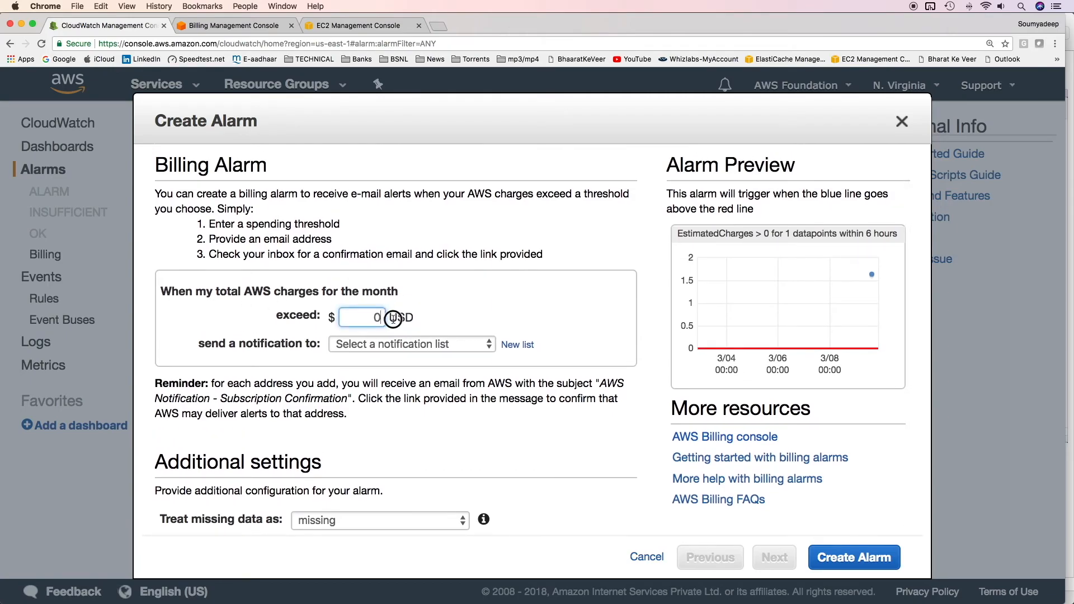
key("BackSpace")
type("1000")
key("Tab")
Choose sns-topic as the billing alarm's notification list and check its recipient e-mail address.
left_click(436, 339)
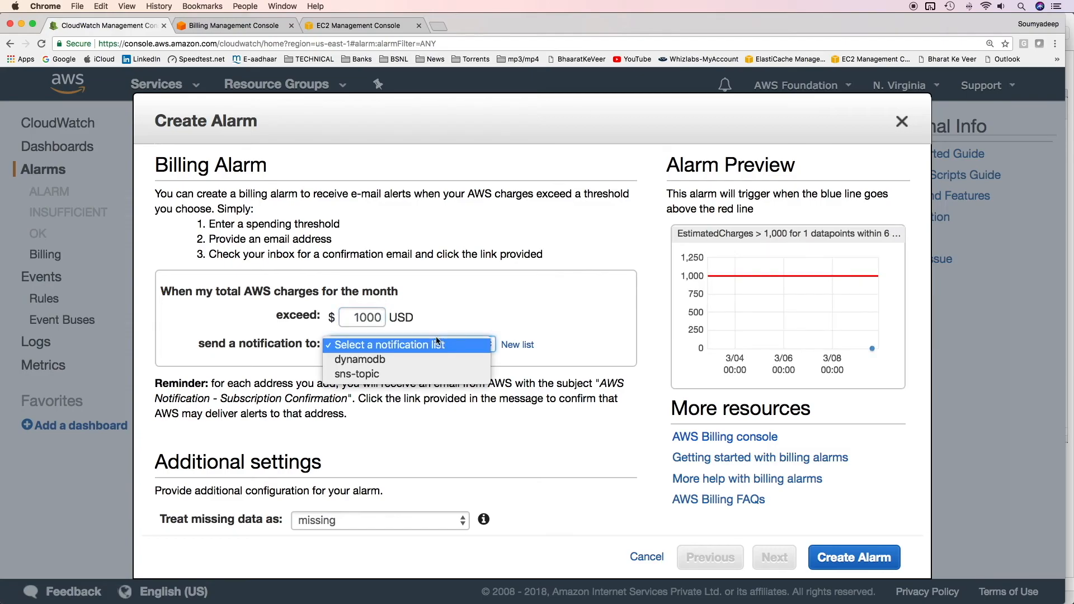
left_click(418, 370)
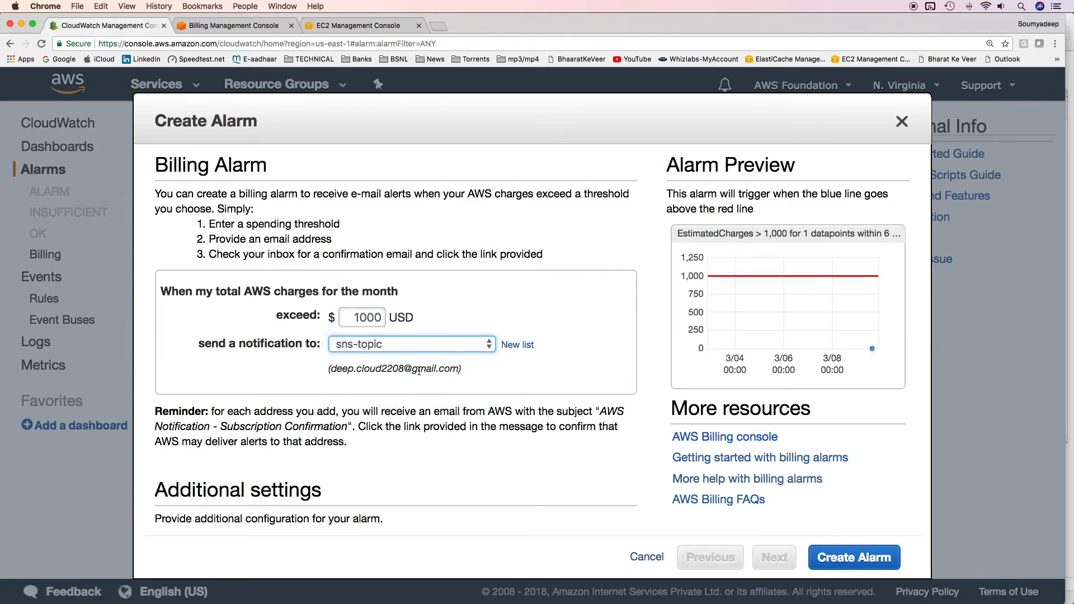
scroll(418, 371, "down", 2)
left_click(388, 295)
left_click(388, 297)
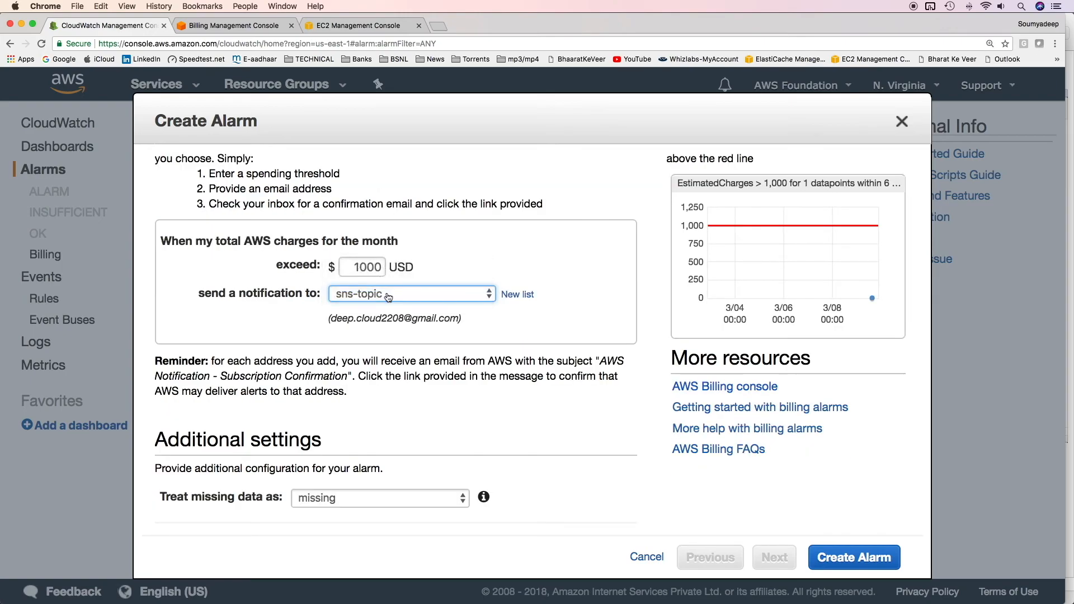
left_click_drag(332, 318, 454, 319)
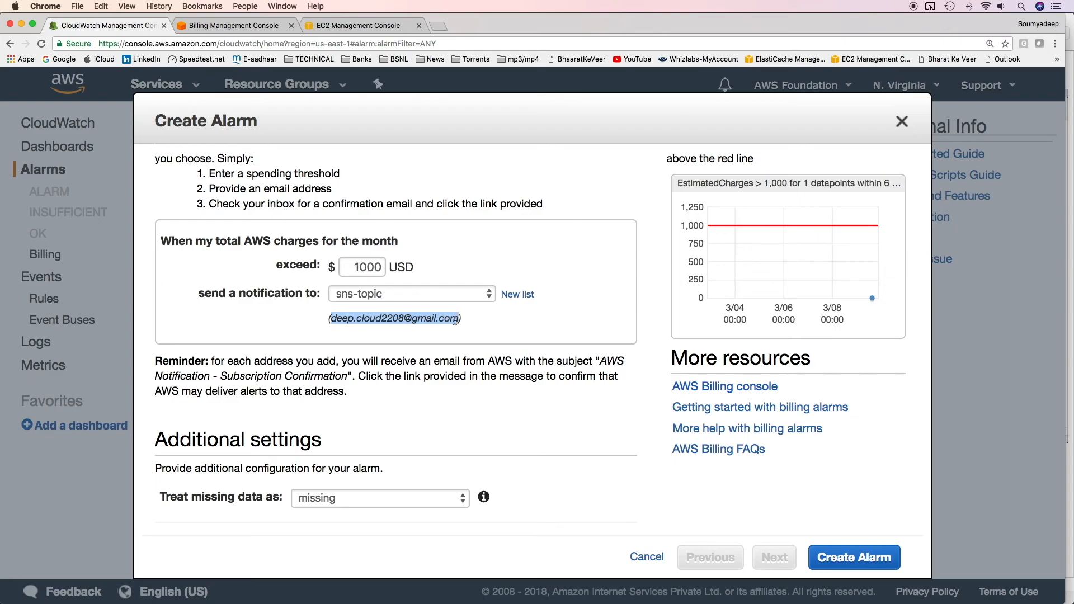
Review the options for treating missing data and create the billing alarm.
scroll(378, 501, "down", 1)
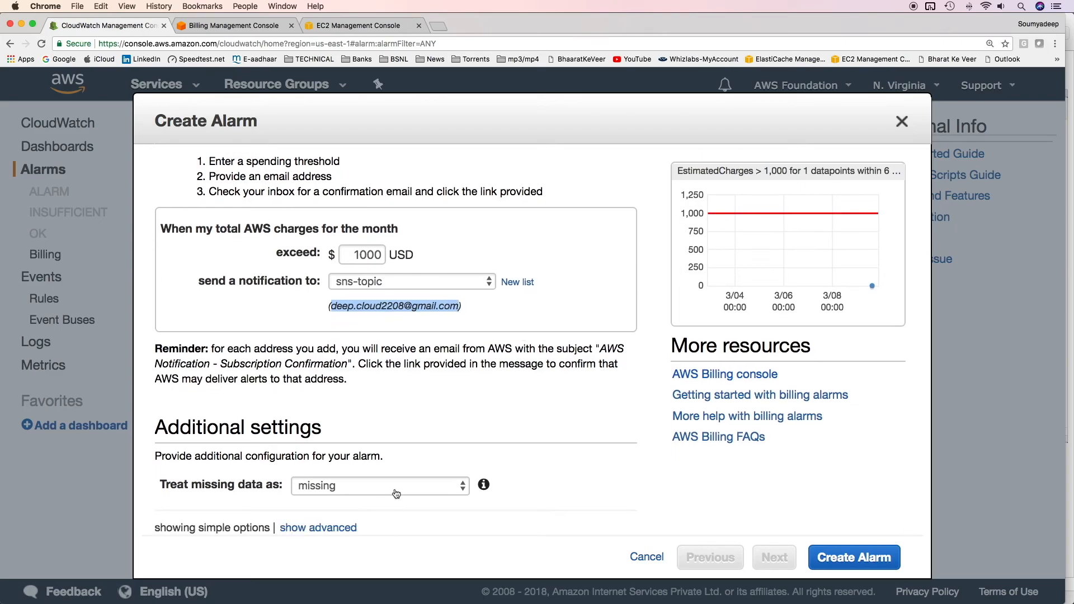
left_click(396, 493)
left_click(394, 488)
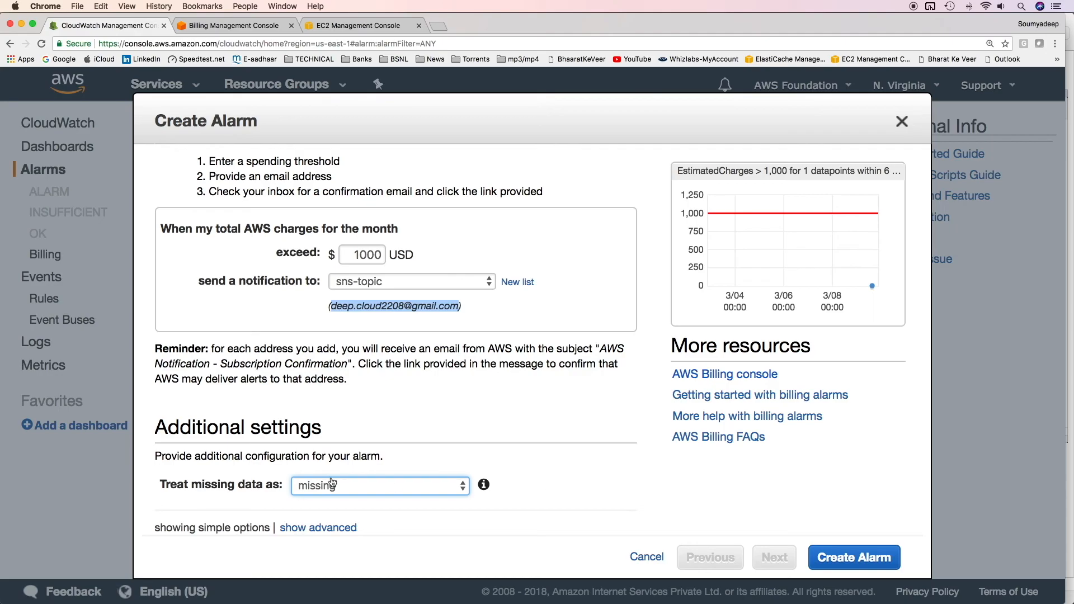
left_click(370, 485)
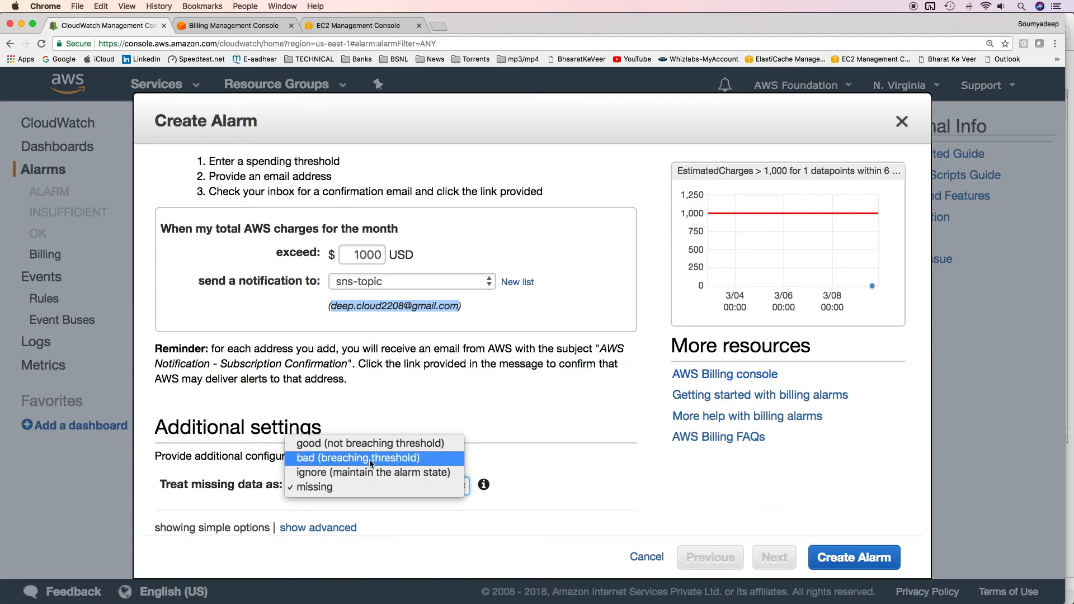
left_click(854, 557)
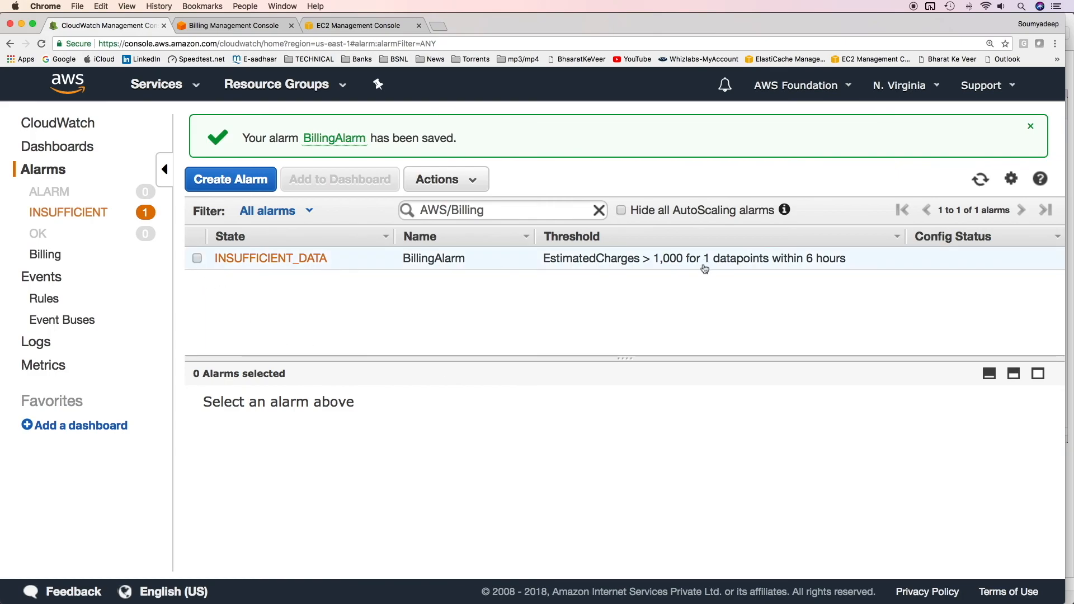
Refresh the alarm list and examine the state, details and graph of BillingAlarm.
left_click(979, 178)
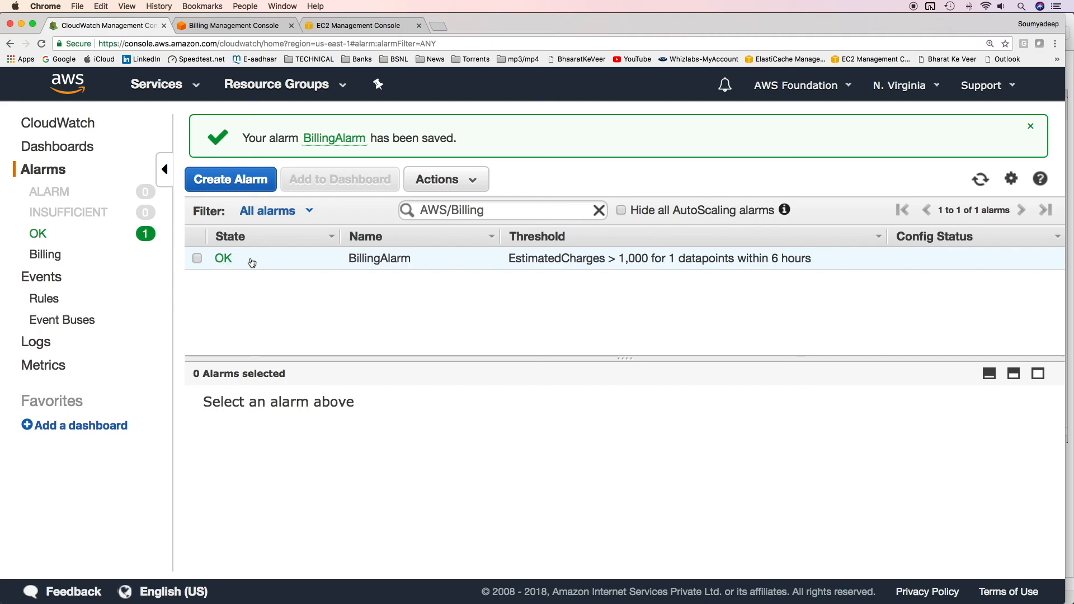
left_click(233, 262)
scroll(607, 443, "down", 2)
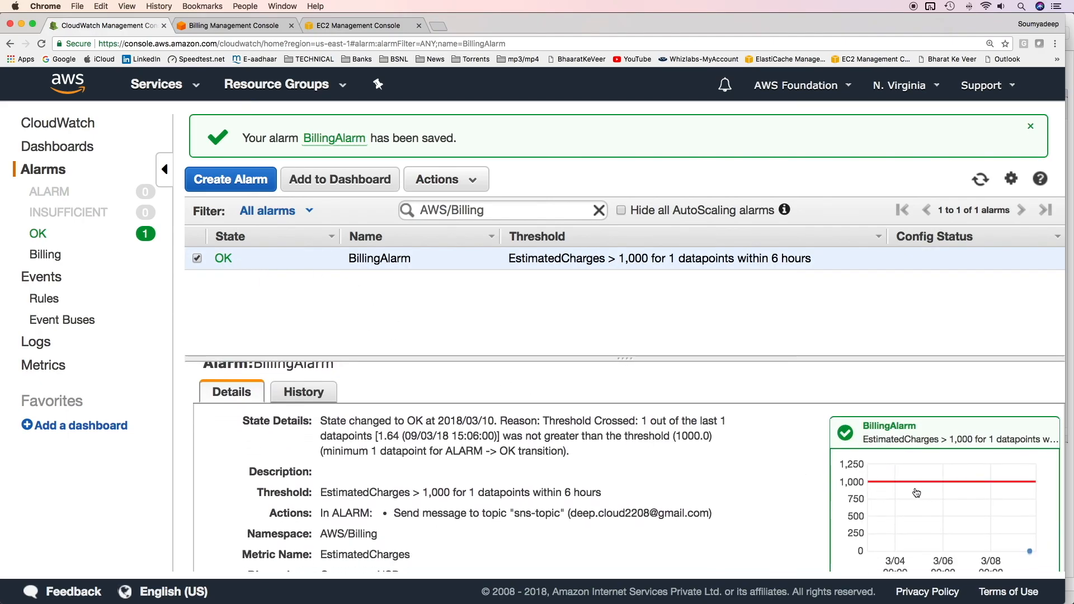